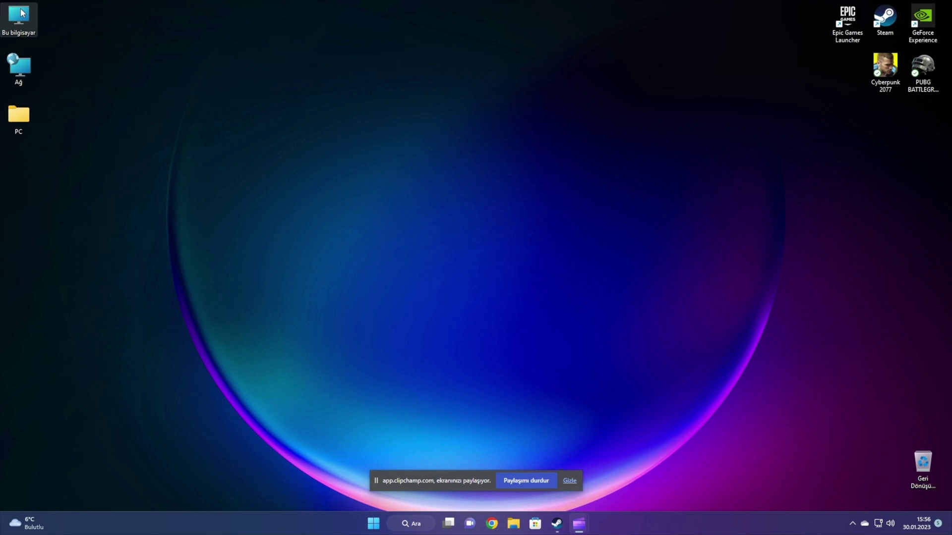
Open this computer's properties, view the Windows activation status, and expand the options for upgrading the Windows edition
right_click(22, 13)
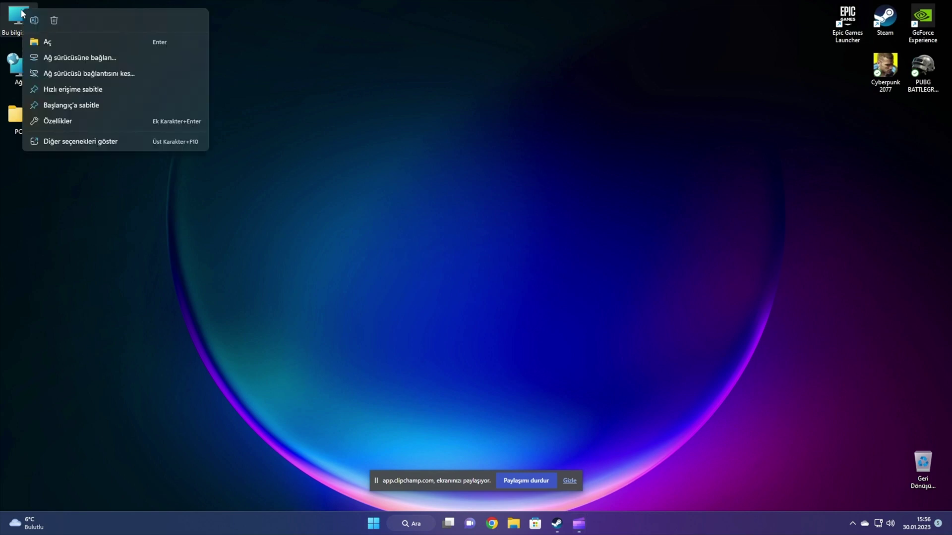
click(64, 121)
click(779, 209)
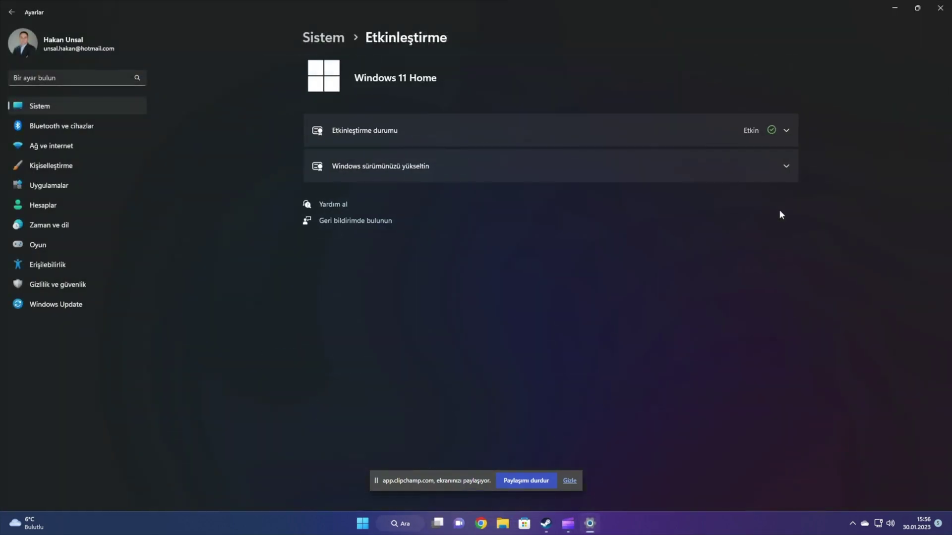
click(785, 160)
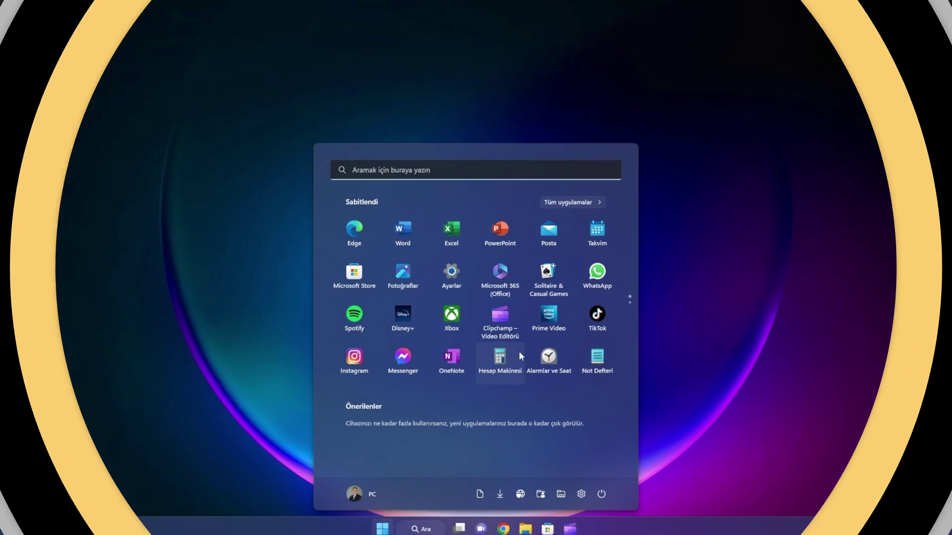
Open the Windows Update page in Settings (Ayarlar) and check for updates
click(452, 274)
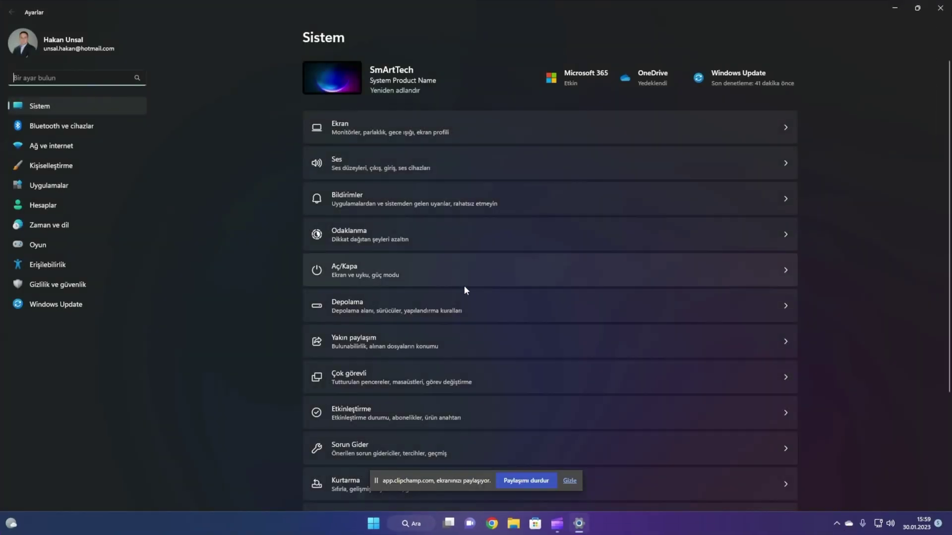
click(773, 78)
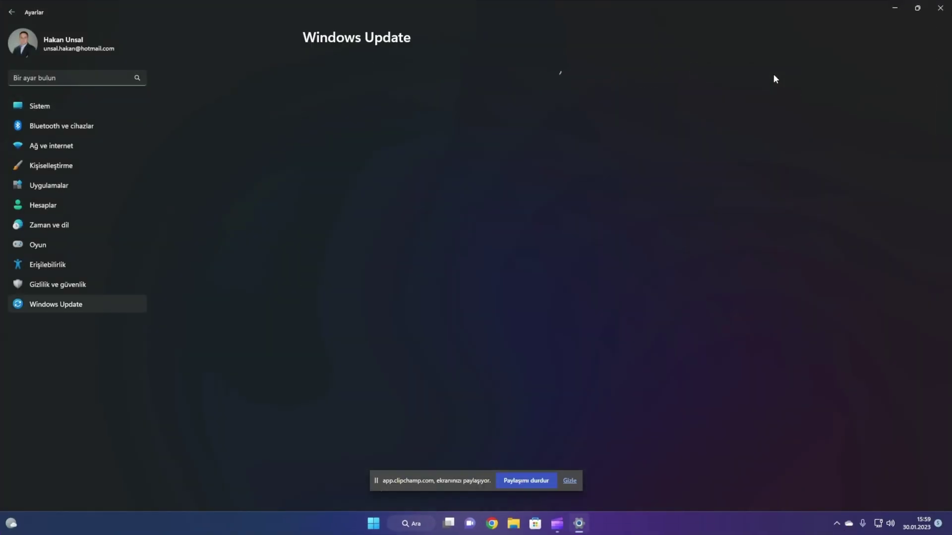
click(769, 82)
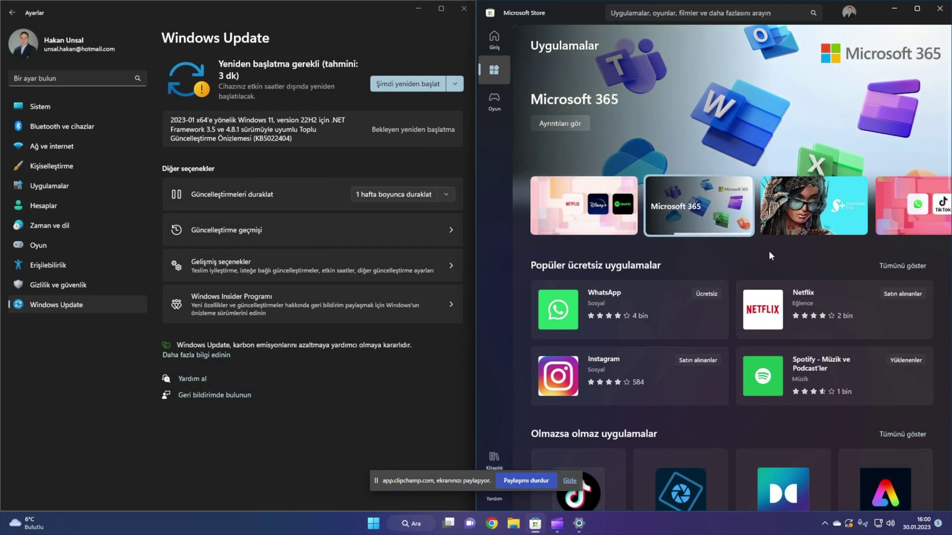
Check for app updates in the Microsoft Store library and open the advanced options of Windows Update
click(494, 457)
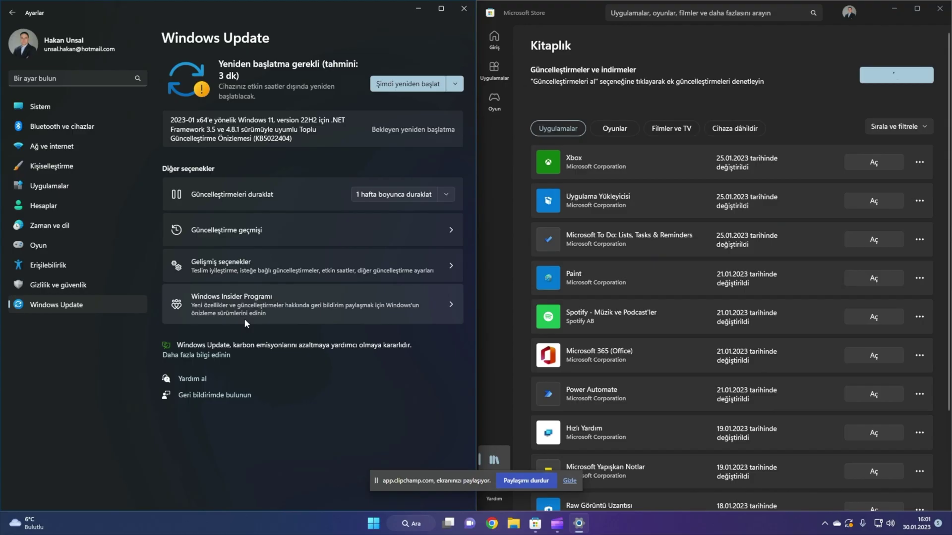
click(367, 268)
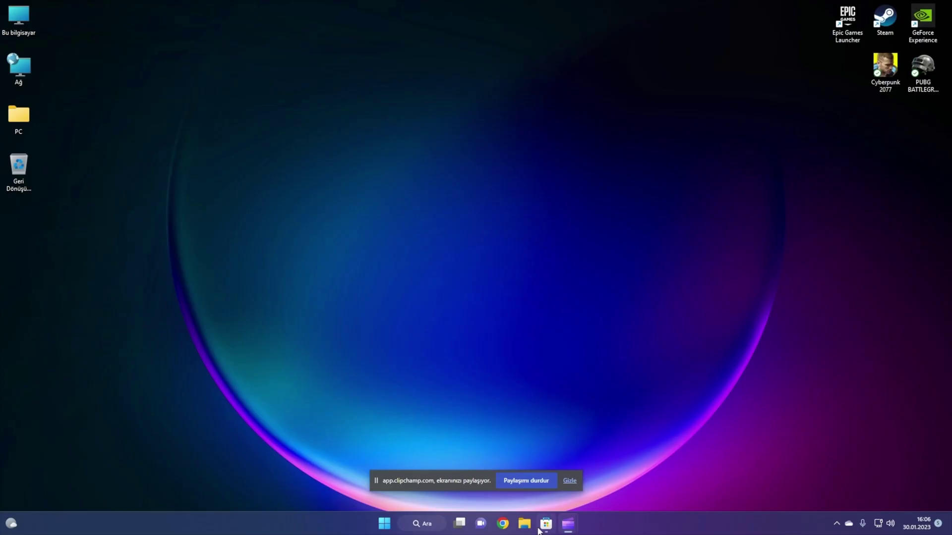
Switch to Microsoft Store and look through the antivirus search results for available security apps
click(539, 528)
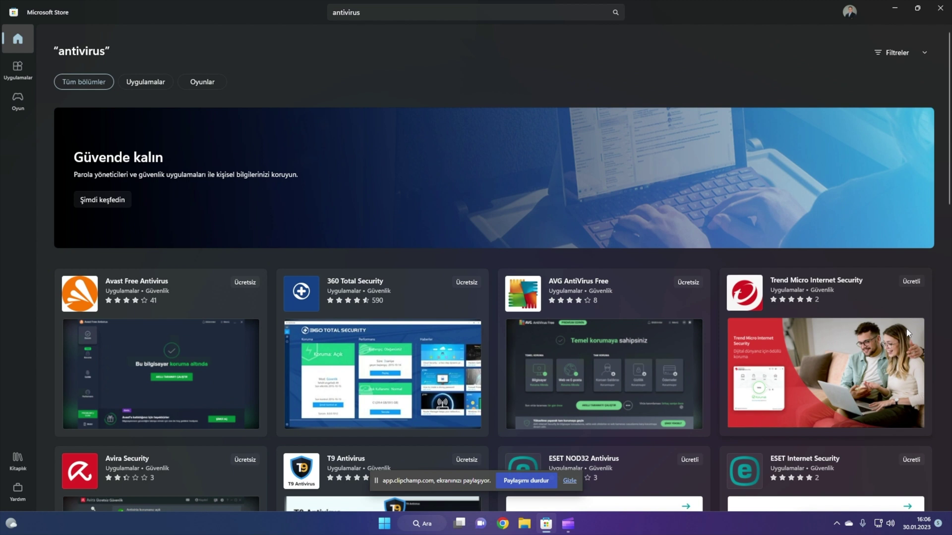
scroll(908, 332, down, 3)
scroll(906, 329, up, 3)
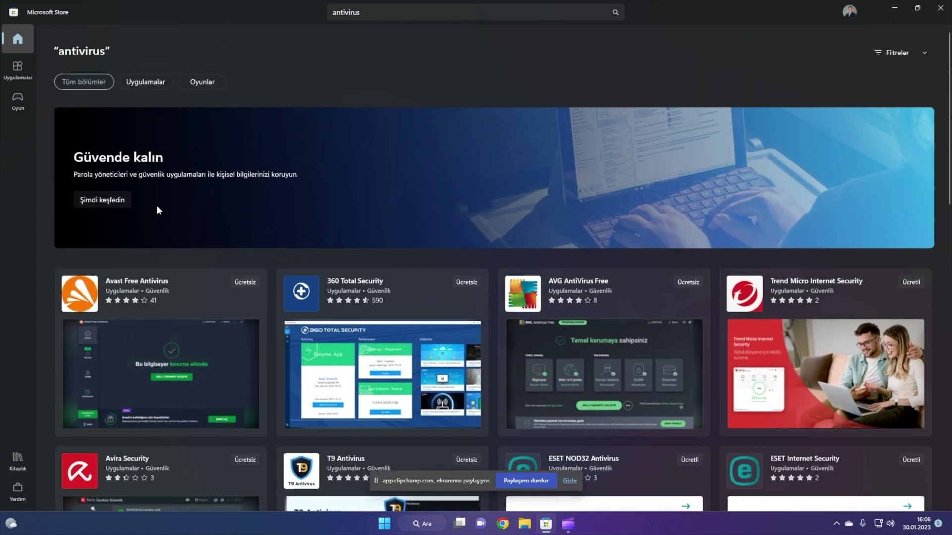
scroll(263, 257, down, 4)
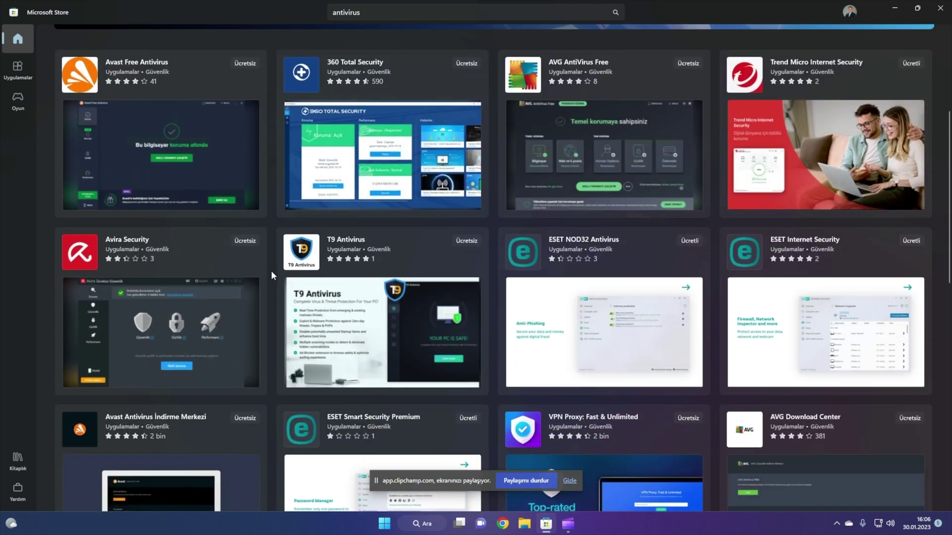
scroll(272, 271, down, 3)
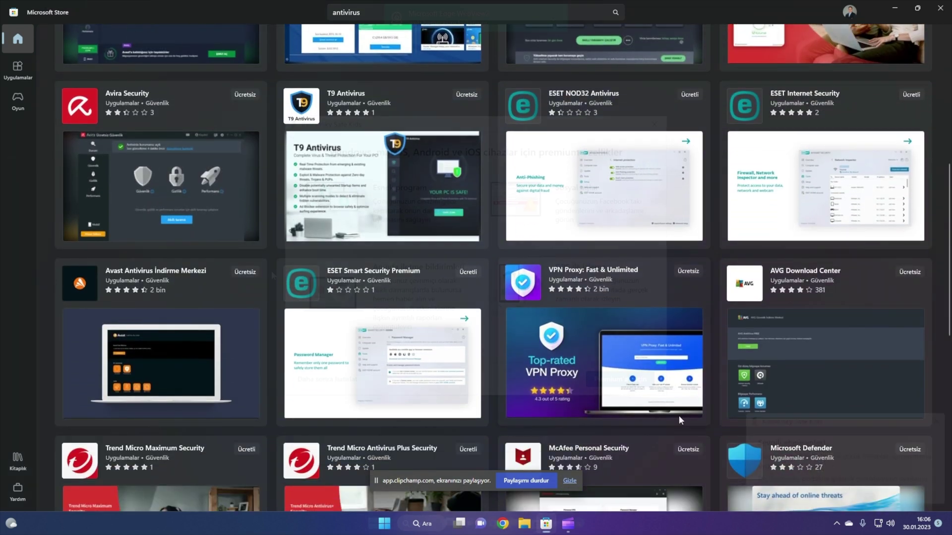
scroll(717, 431, down, 6)
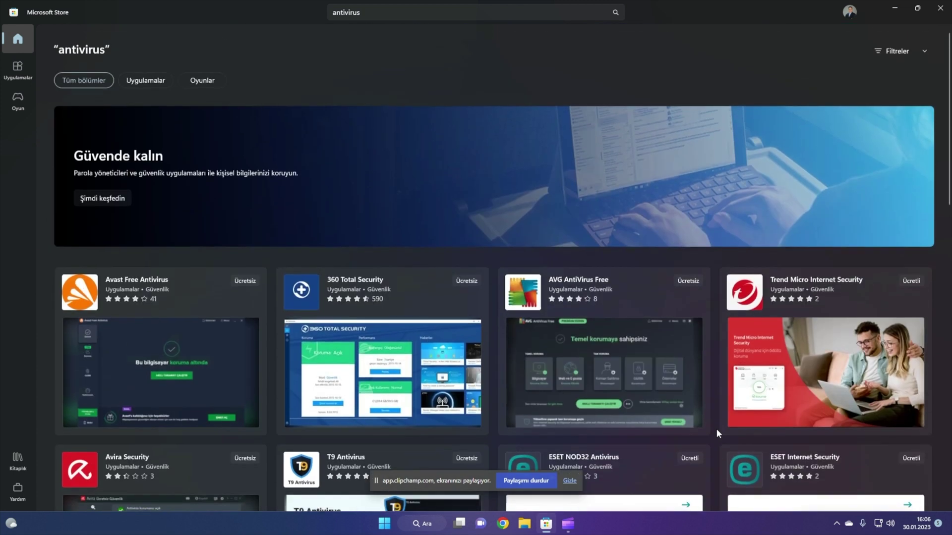
scroll(716, 430, down, 6)
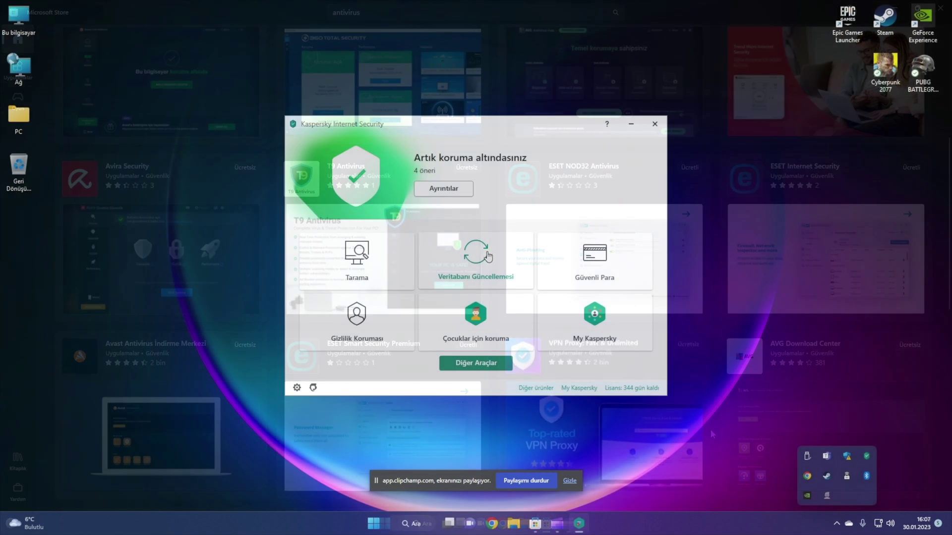
Run the database update in Kaspersky Internet Security and return to its main screen
click(487, 251)
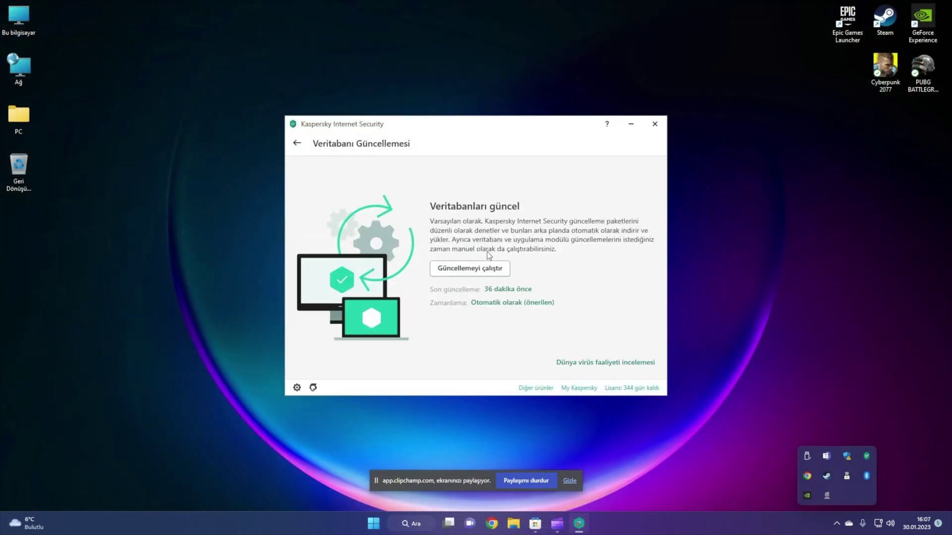
click(483, 272)
click(298, 144)
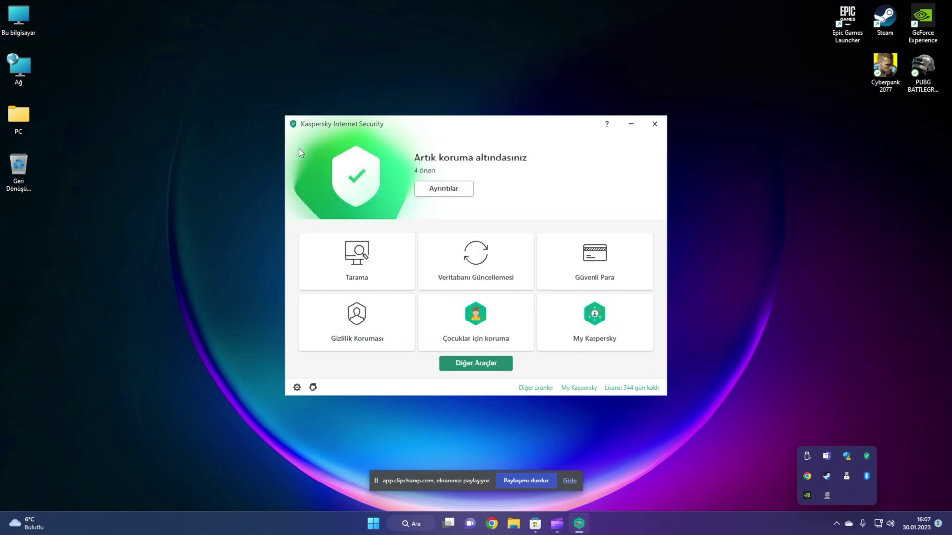
Run a quick scan (Hızlı Tarama) of the computer in Kaspersky Internet Security
click(370, 267)
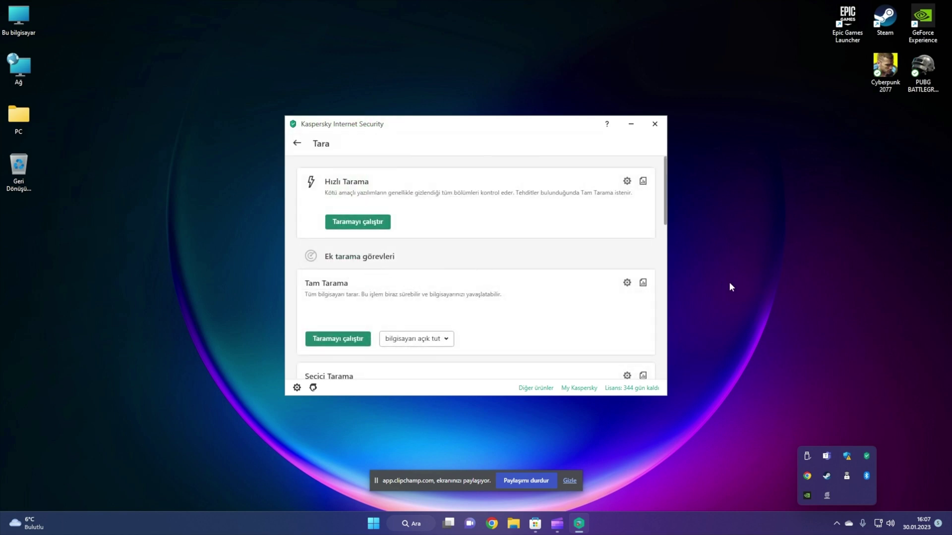
click(329, 223)
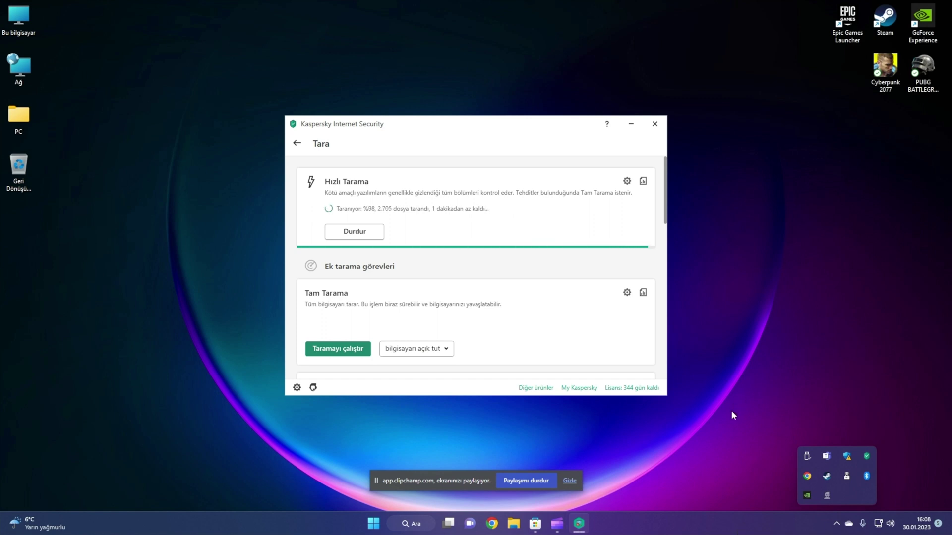
click(532, 312)
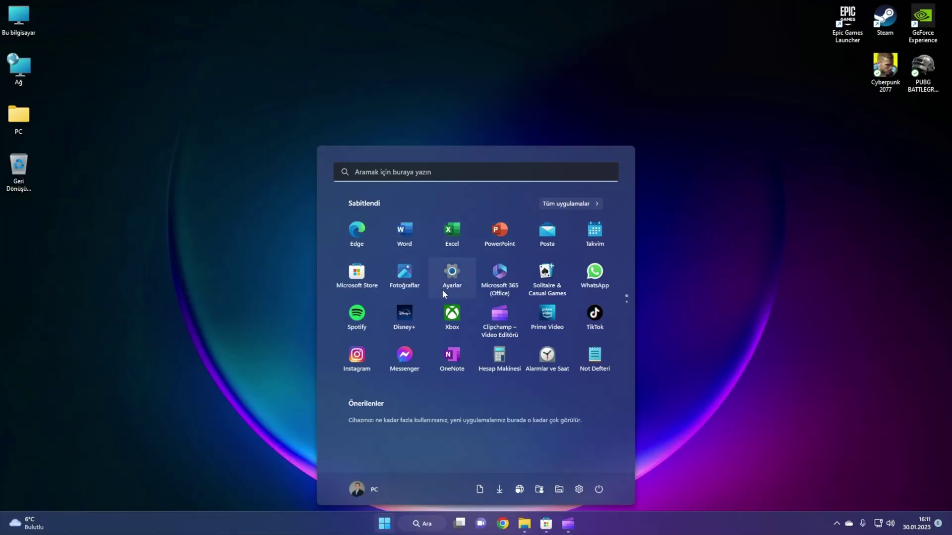
Switch to Settings (Ayarlar) and review the list of installed apps for unneeded programs
click(448, 275)
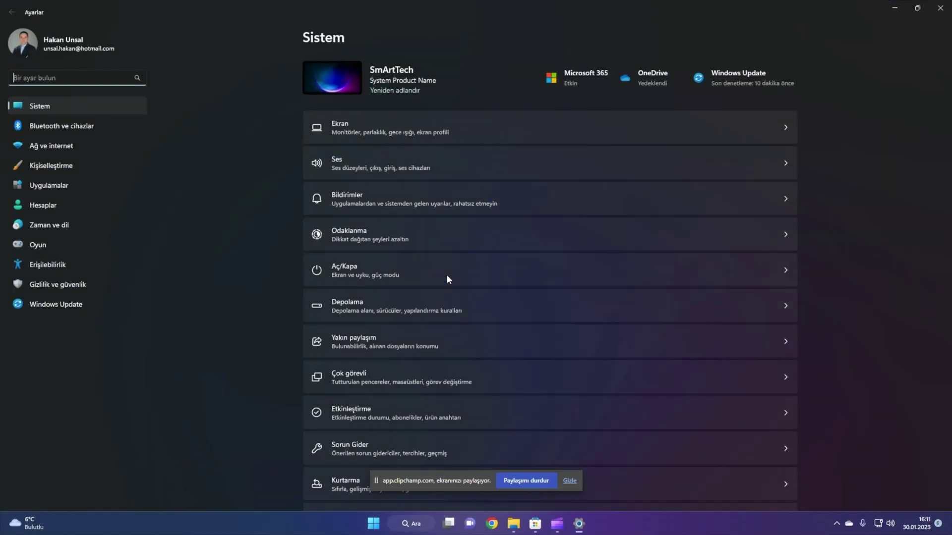
click(61, 191)
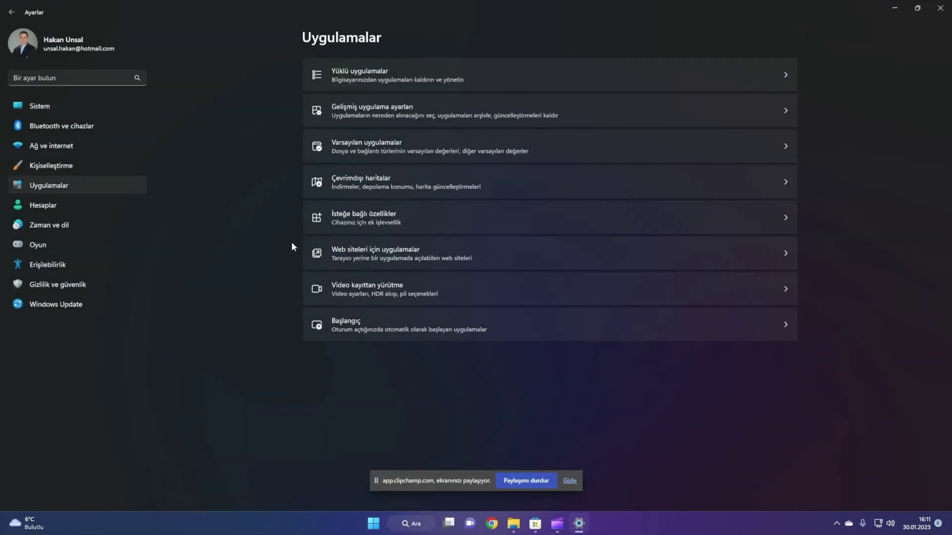
click(434, 71)
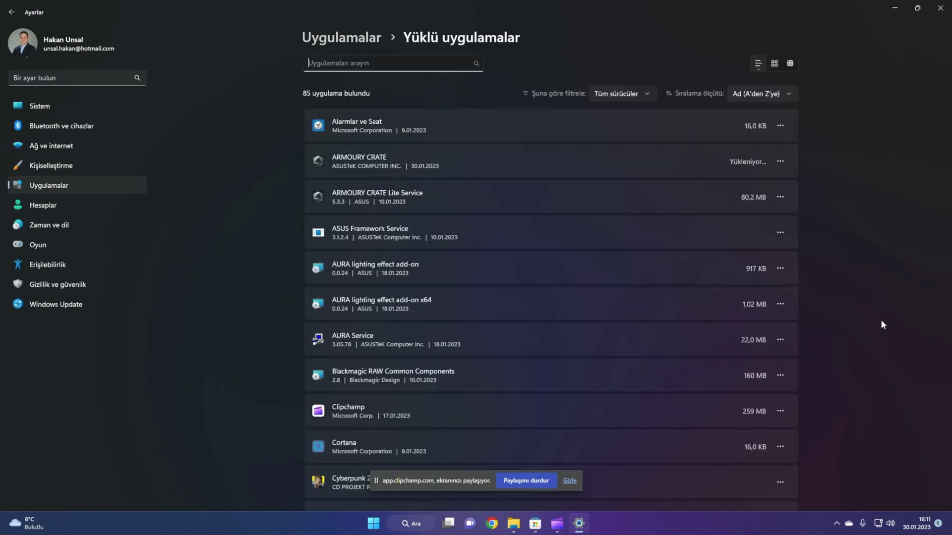
scroll(876, 331, down, 5)
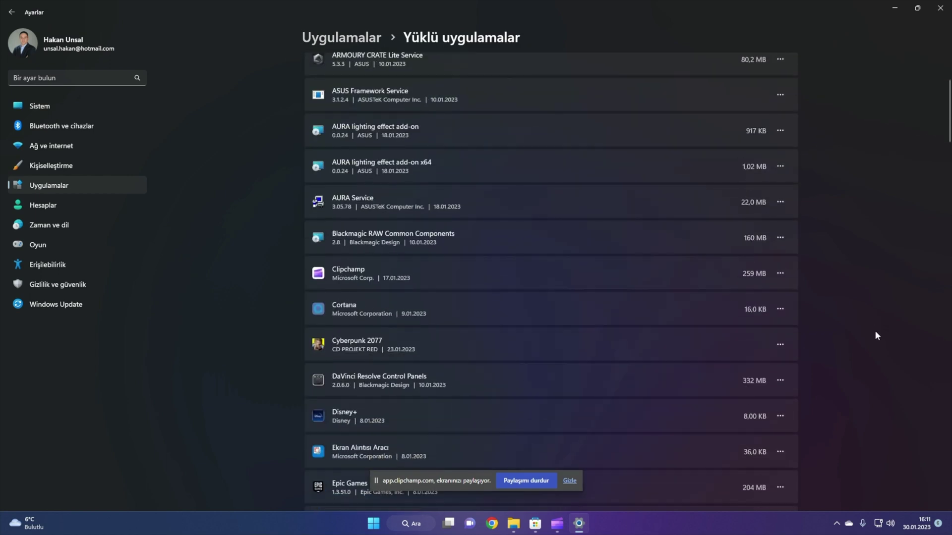
scroll(875, 331, down, 6)
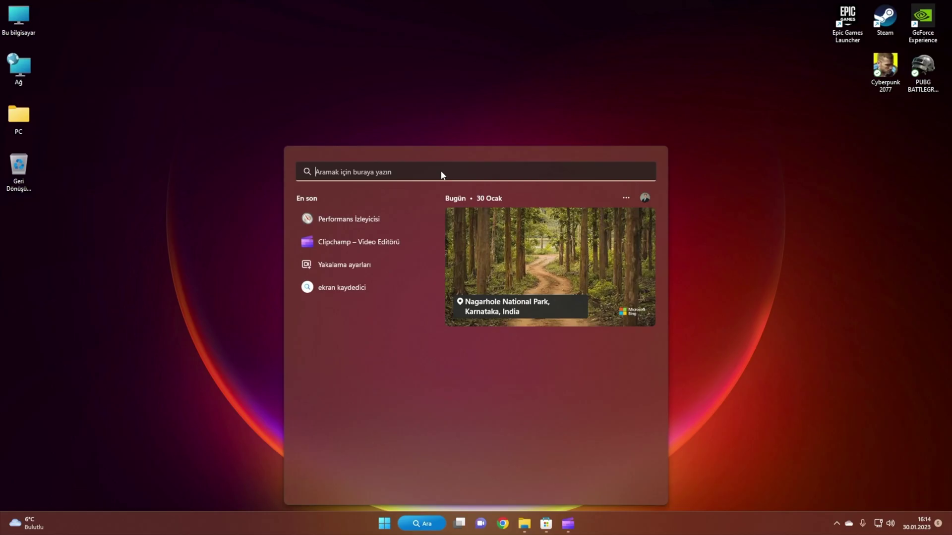
Search Windows for "perf", open Performans İzleyicisi, and widen its navigation tree
text(perf)
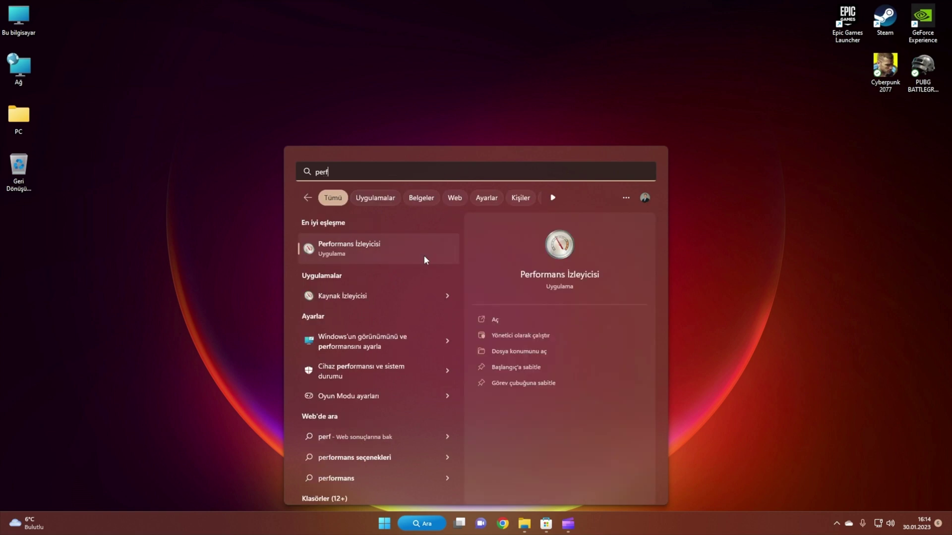
click(388, 251)
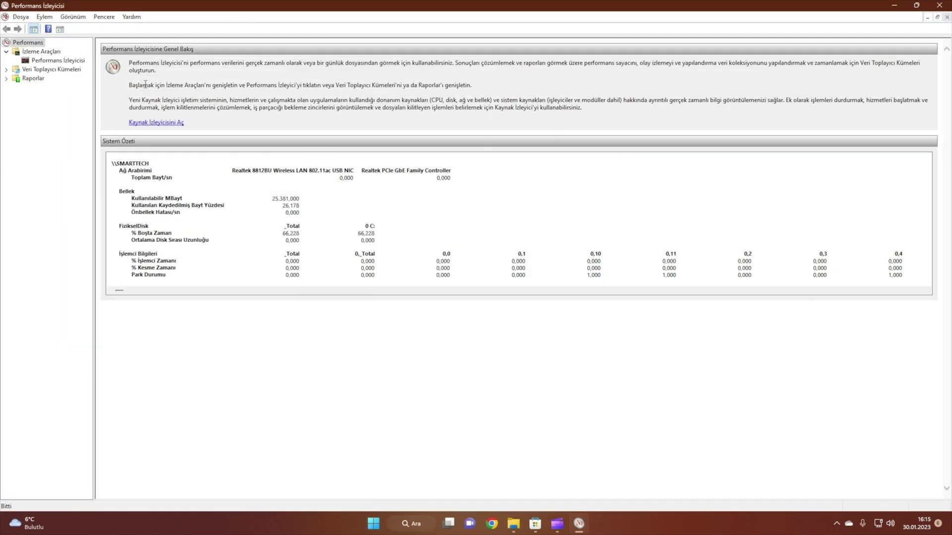
drag(93, 79, 165, 78)
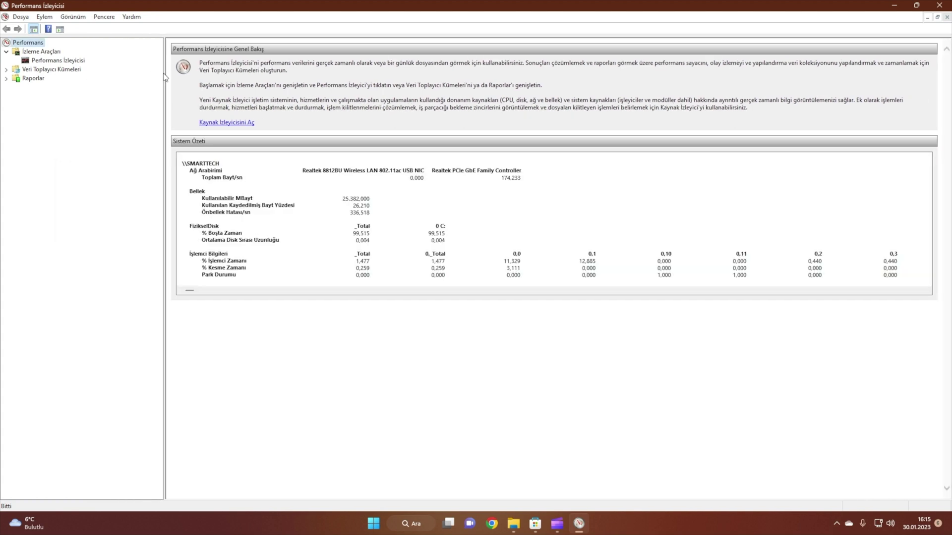
Start the System Diagnostics data collector set from the system collector sets
click(5, 70)
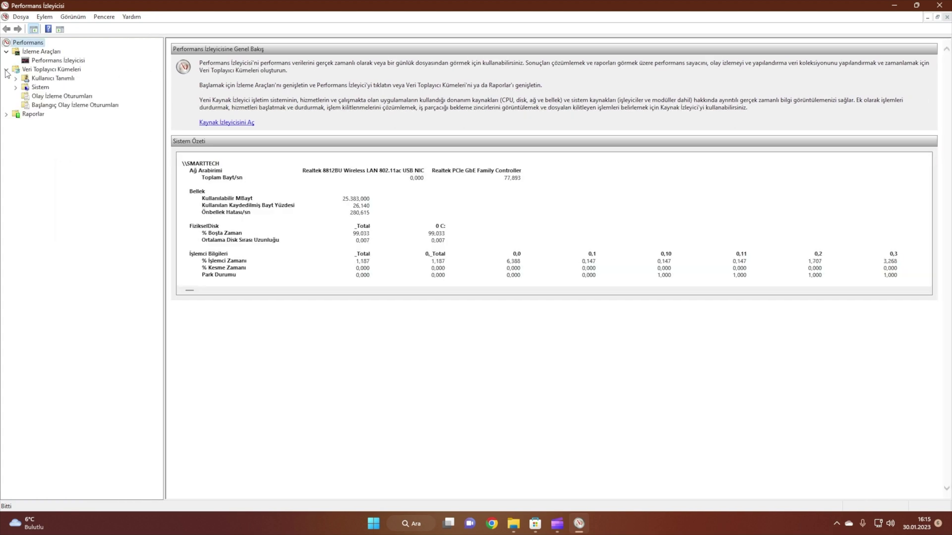
double_click(25, 87)
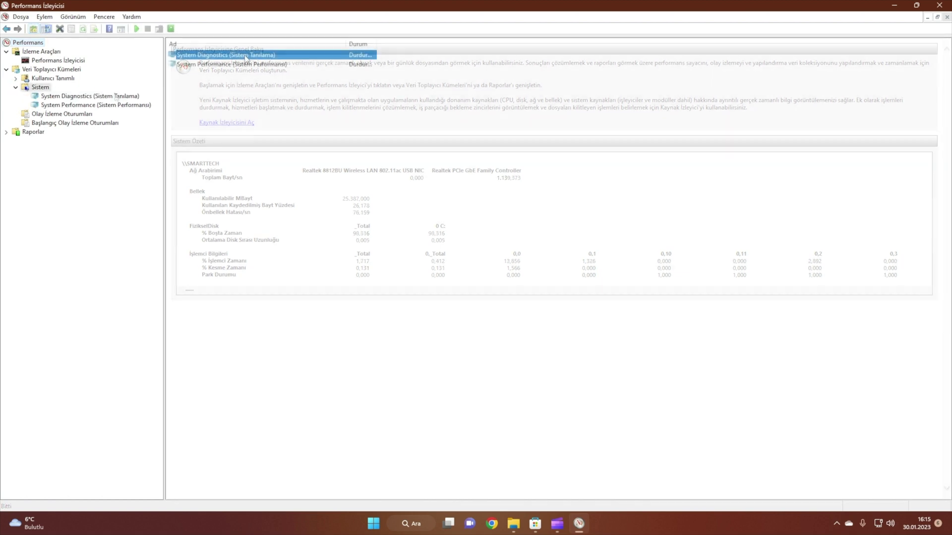
right_click(246, 58)
click(270, 61)
double_click(38, 132)
click(40, 142)
click(40, 151)
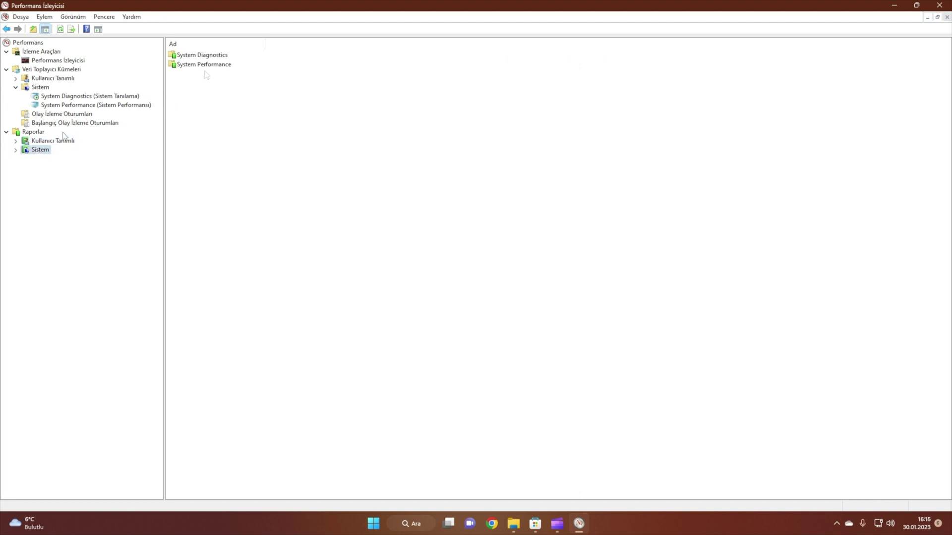
click(225, 56)
double_click(223, 56)
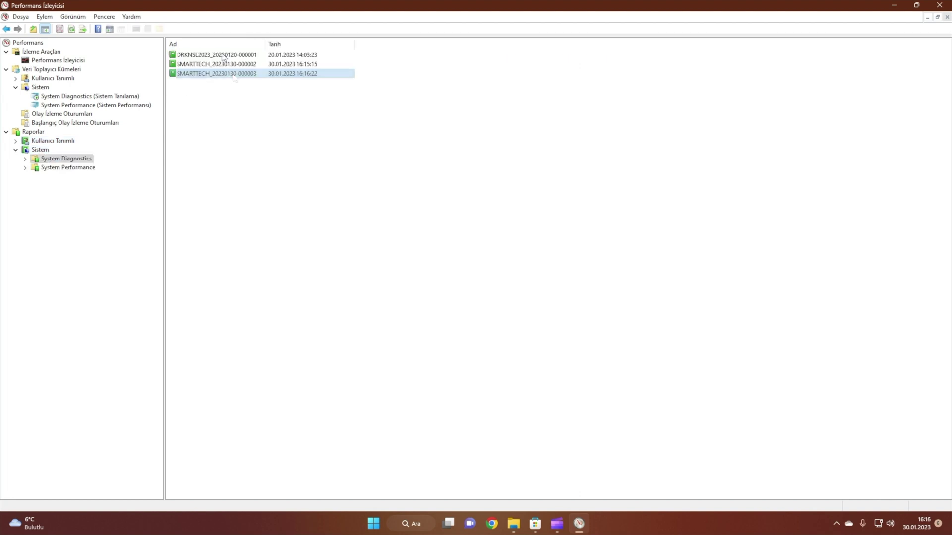
double_click(192, 74)
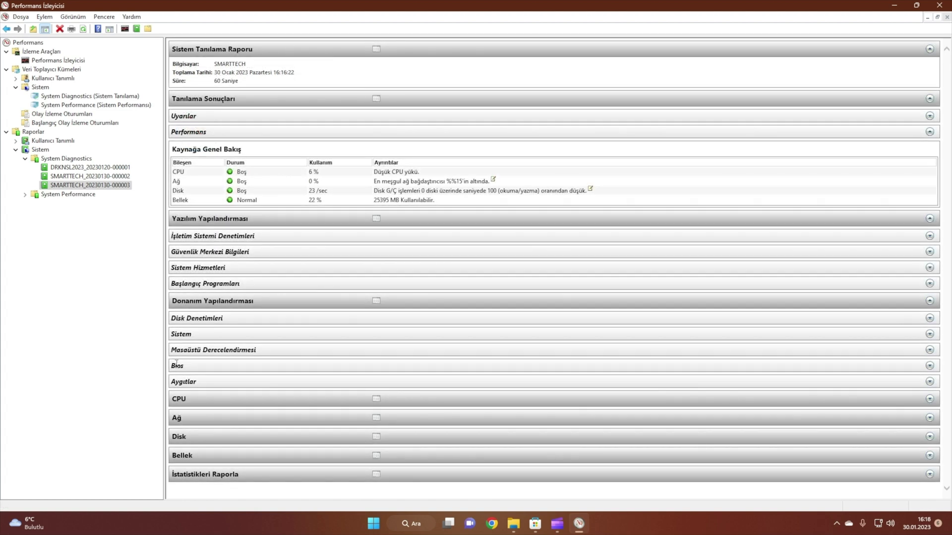
Expand the desktop rating section (Masaüstü Derecelendirmesi) down to its returned WinSAT object to examine the component scores
double_click(229, 352)
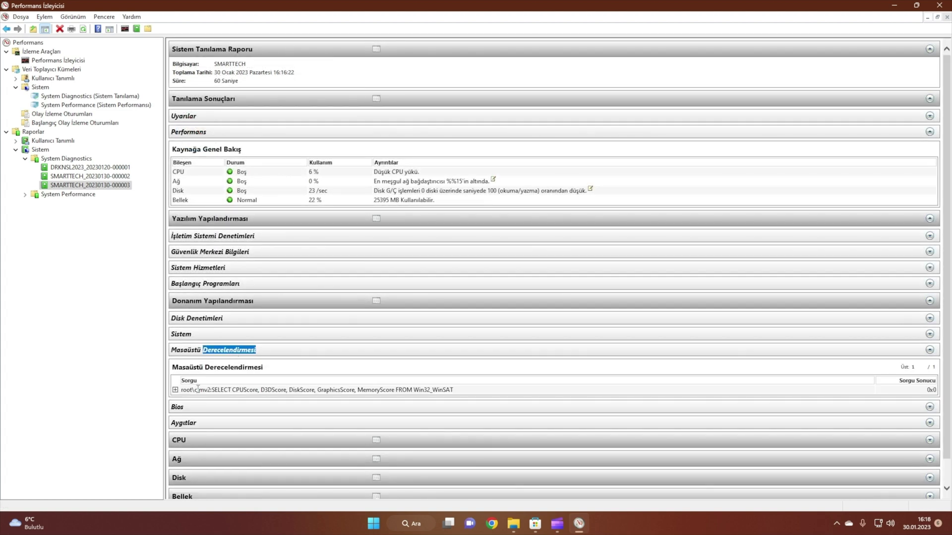
click(175, 390)
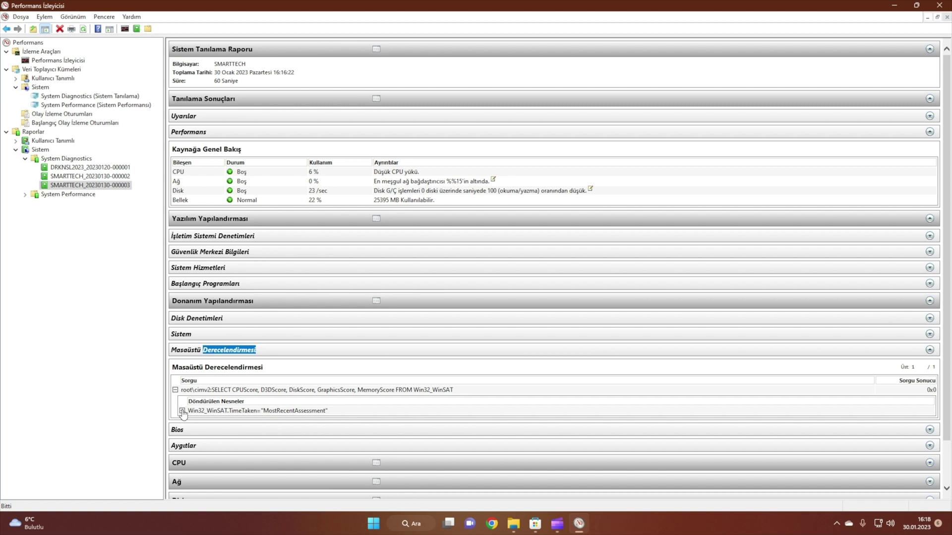
click(182, 411)
scroll(368, 459, down, 2)
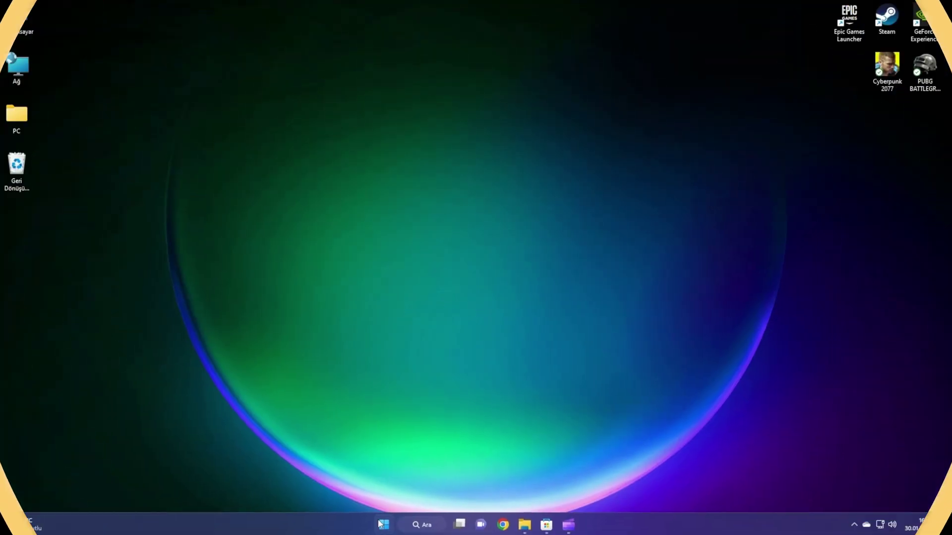
Open Windows Settings, turn off all four general privacy options (Genel) under Gizlilik ve güvenlik, and close Settings
key(super)
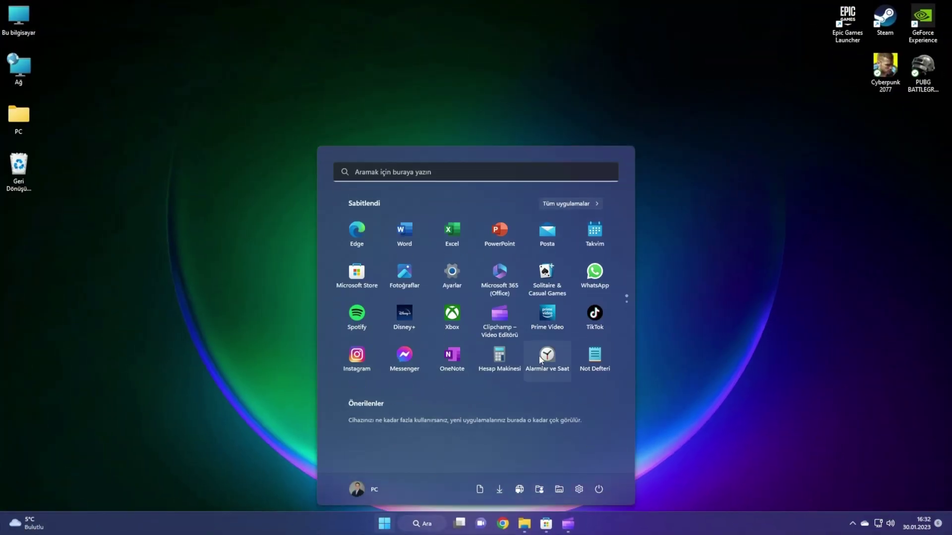
click(451, 272)
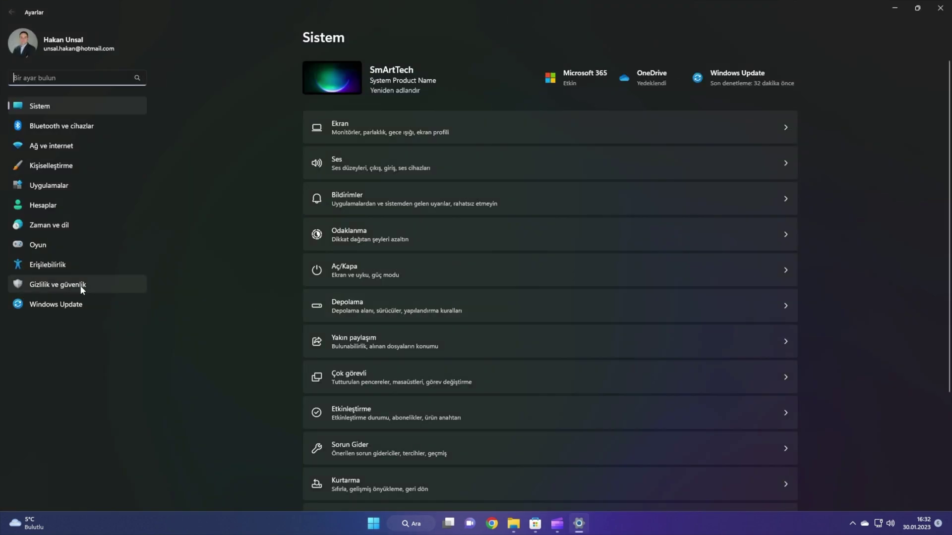
click(82, 286)
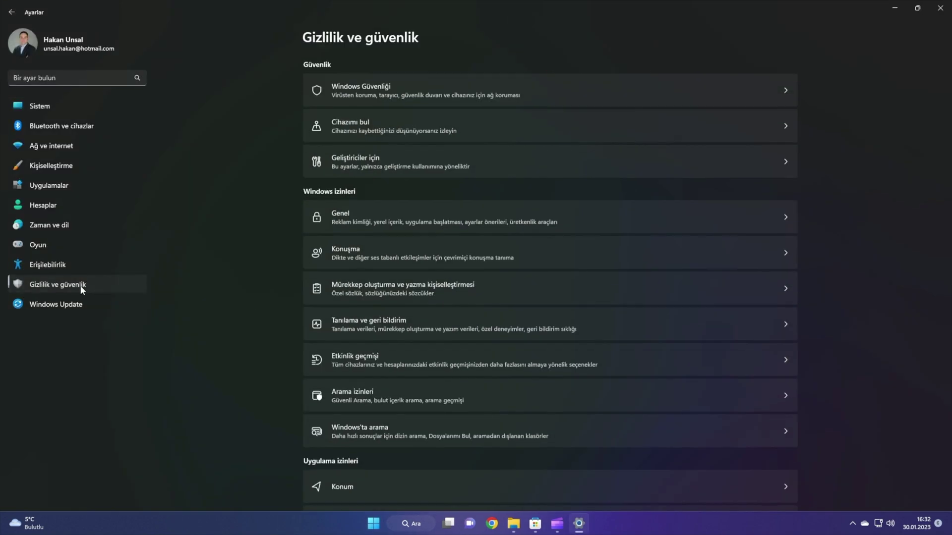
click(389, 226)
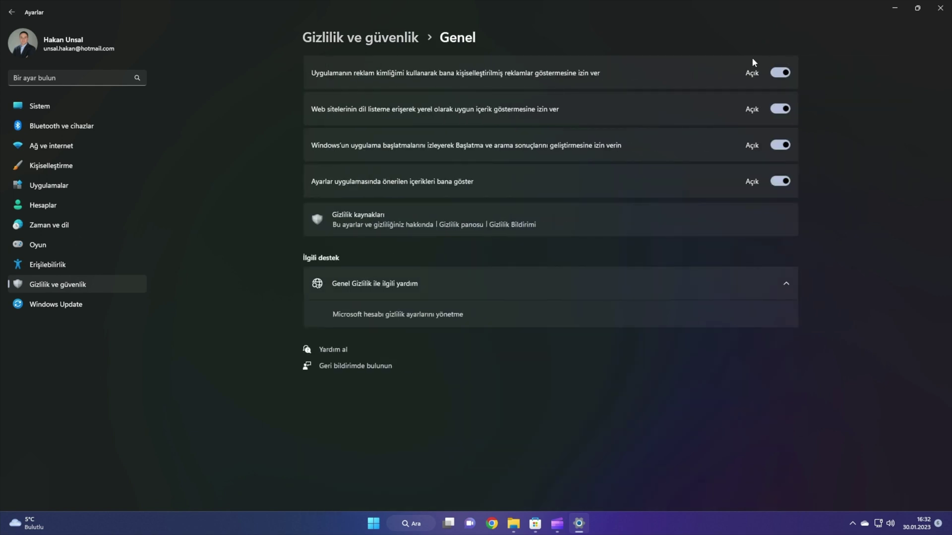
click(781, 73)
click(780, 109)
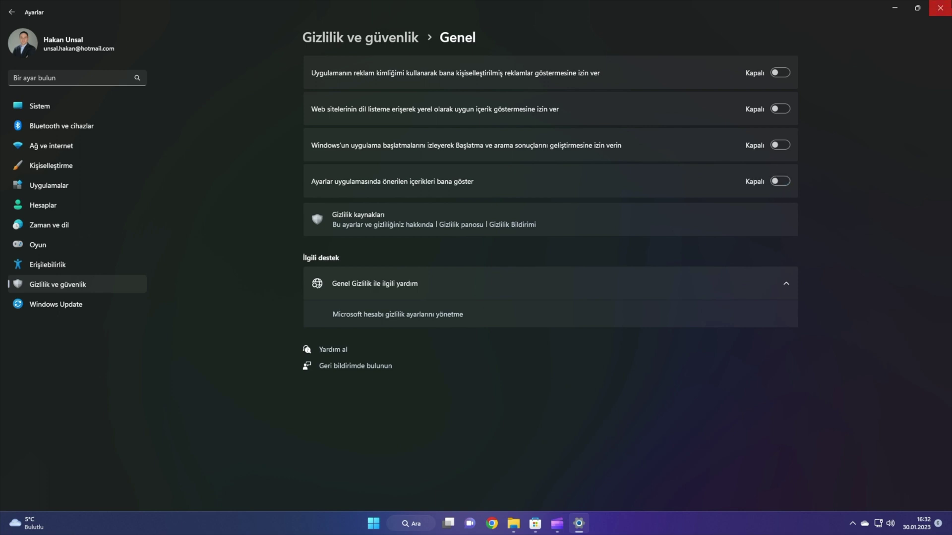
click(940, 8)
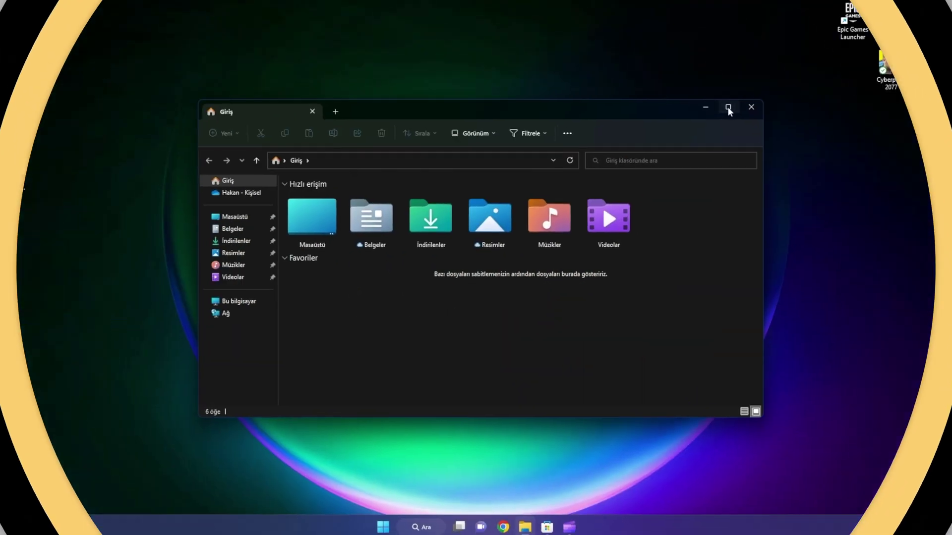
Maximize the File Explorer window and turn on the display of file name extensions (Dosya adı uzantıları) and hidden items (Gizli öğeler)
click(726, 104)
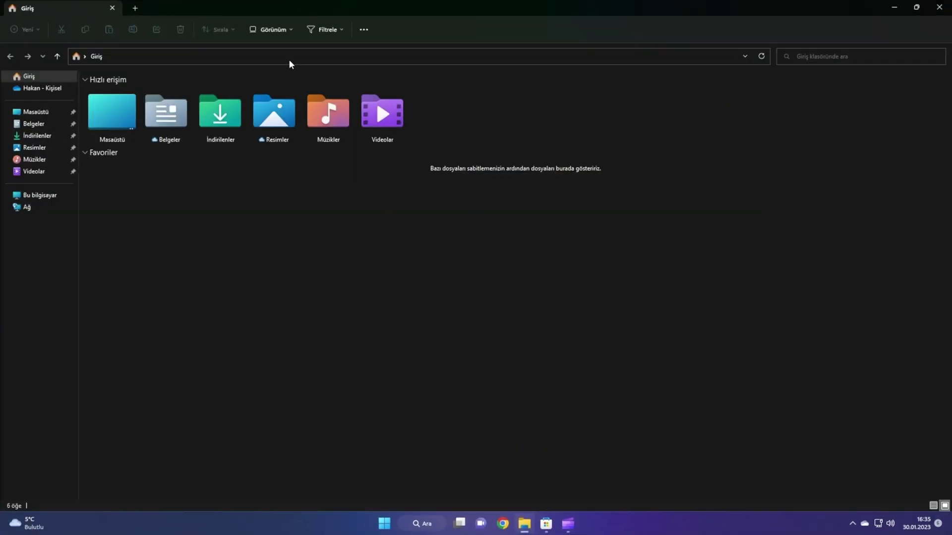
click(287, 28)
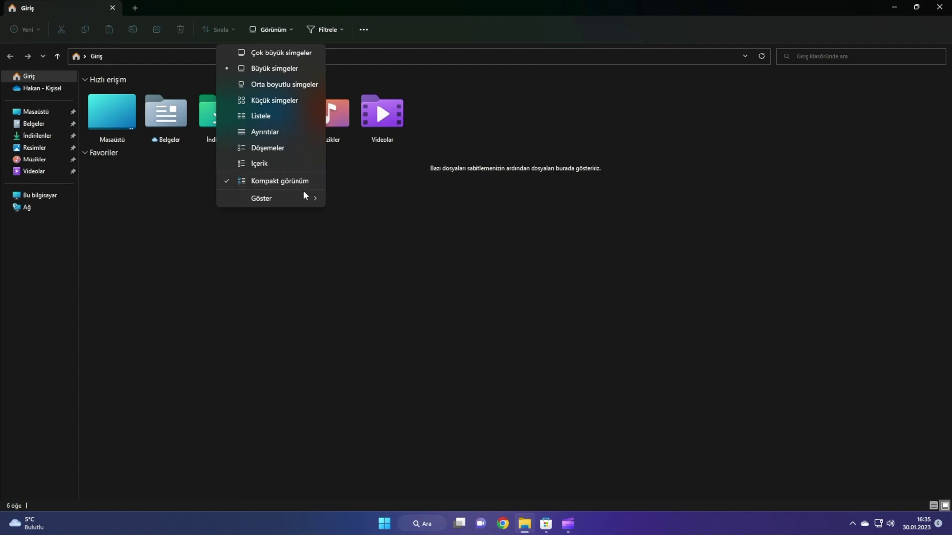
mouse_move(304, 194)
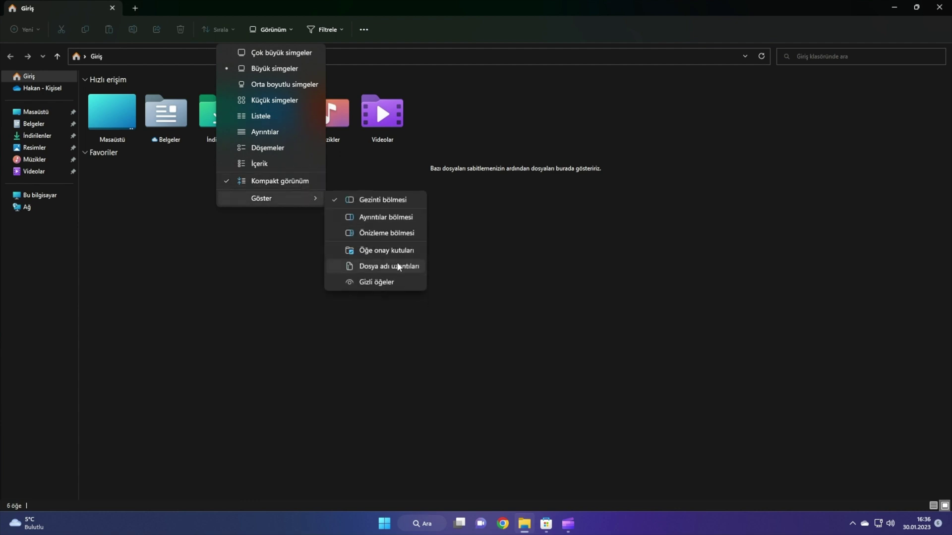
click(398, 266)
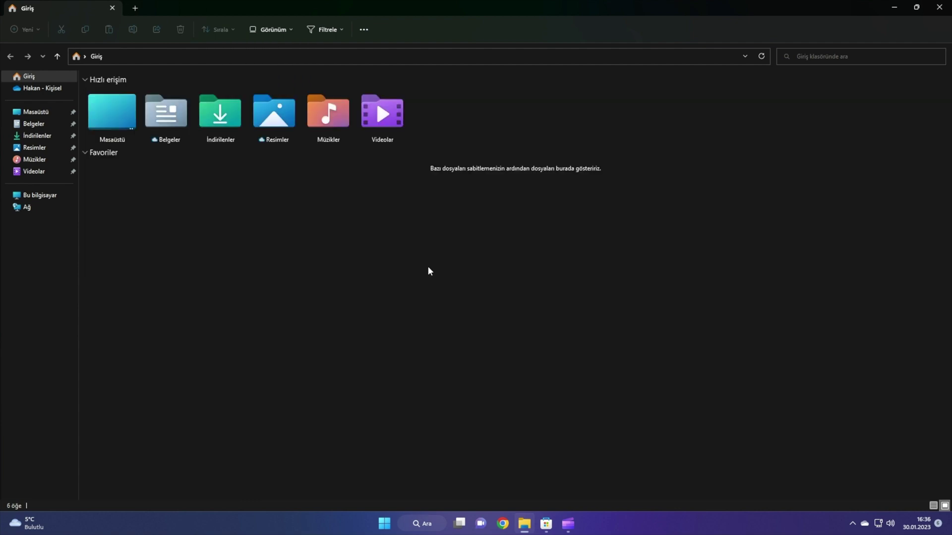
click(292, 31)
mouse_move(293, 201)
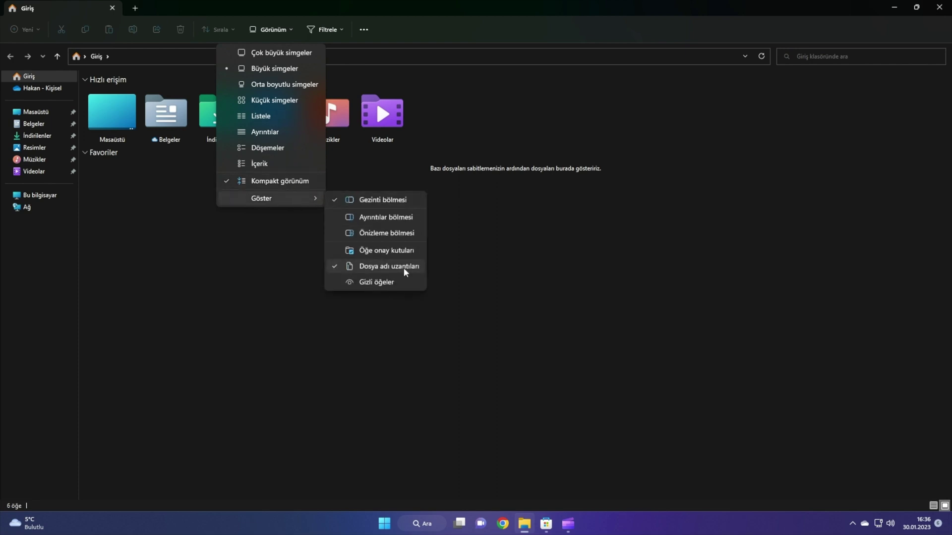
click(403, 281)
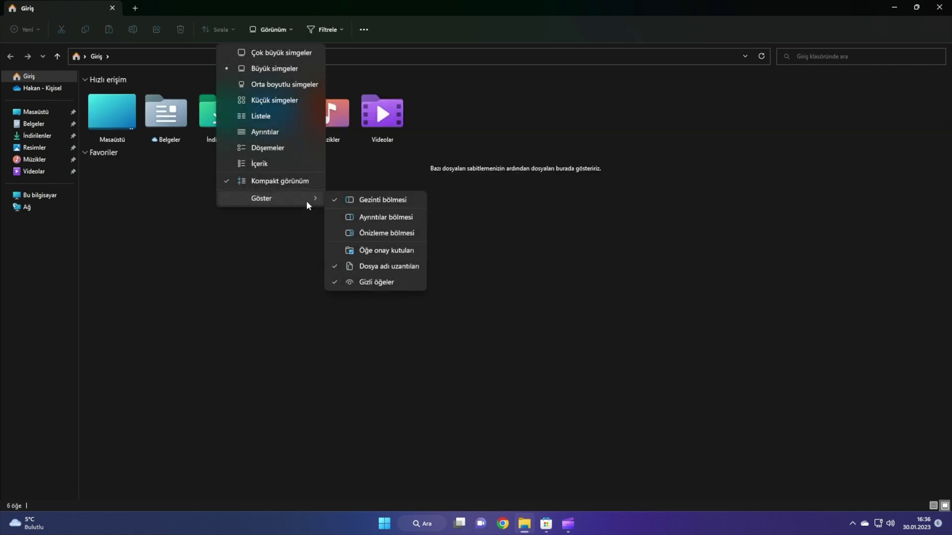